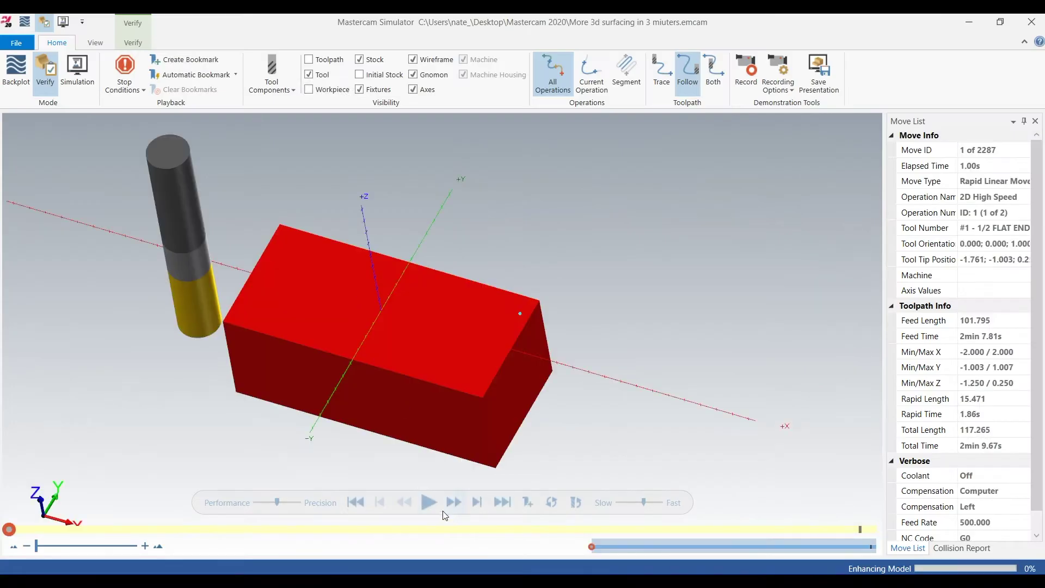
# Step: Play both existing operations to the end and orbit to inspect the machined slotted block
pyautogui.click(429, 502)
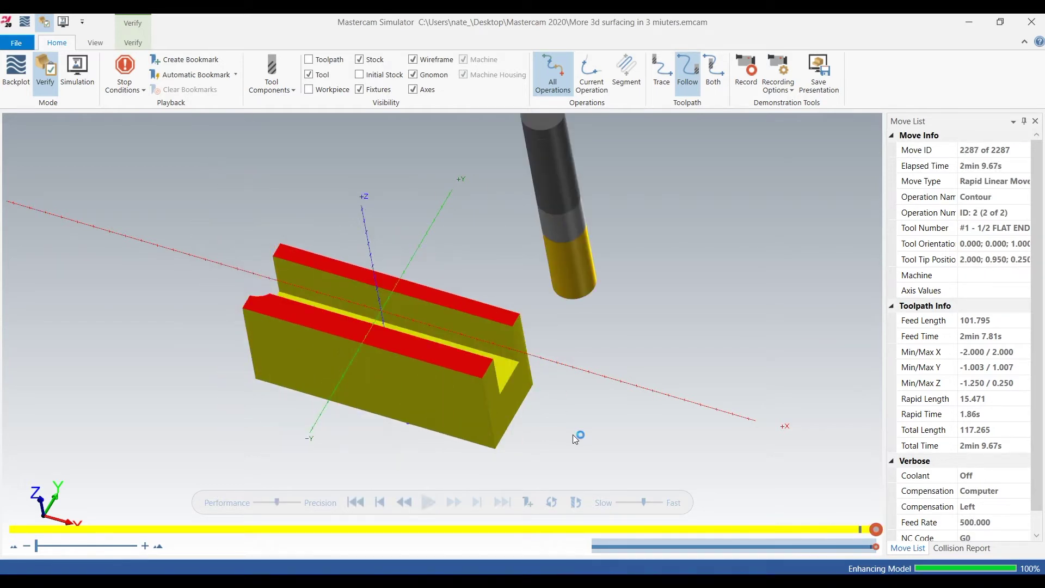
pyautogui.moveTo(607, 433)
pyautogui.mouseDown(button='middle')
pyautogui.moveTo(601, 408)
pyautogui.moveTo(615, 401)
pyautogui.moveTo(596, 397)
pyautogui.moveTo(609, 392)
pyautogui.moveTo(624, 435)
pyautogui.mouseUp(button='middle')
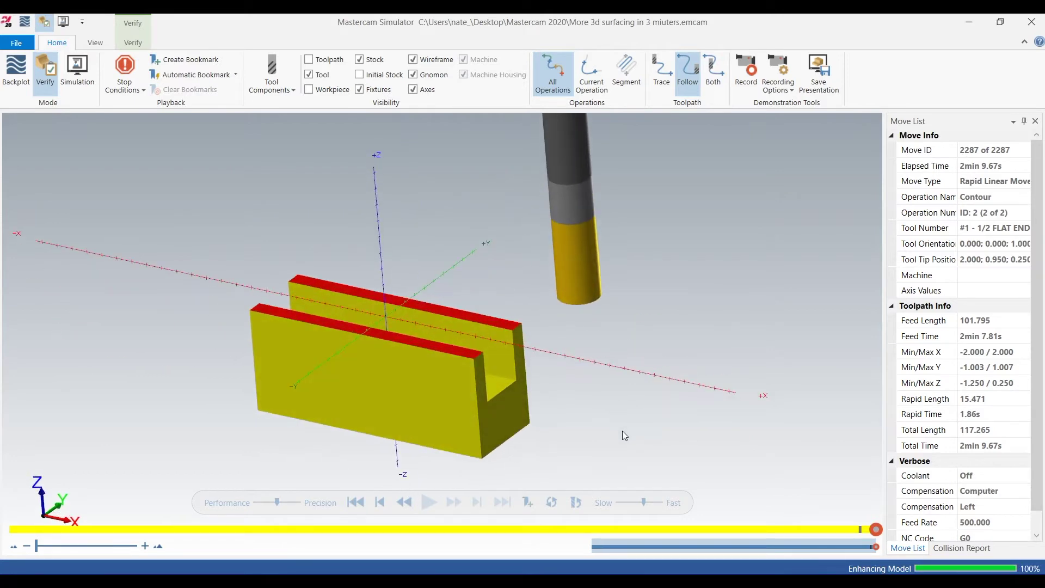
# Step: Close Simulator and start a Flowline finish using the upper and lower sloped faces as drive surfaces
pyautogui.click(1031, 22)
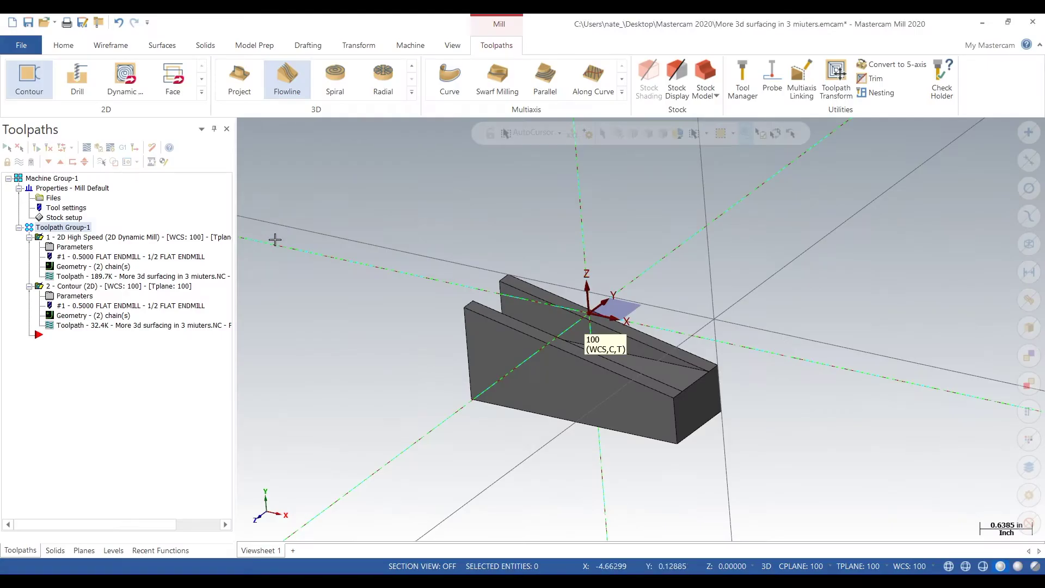
pyautogui.click(411, 93)
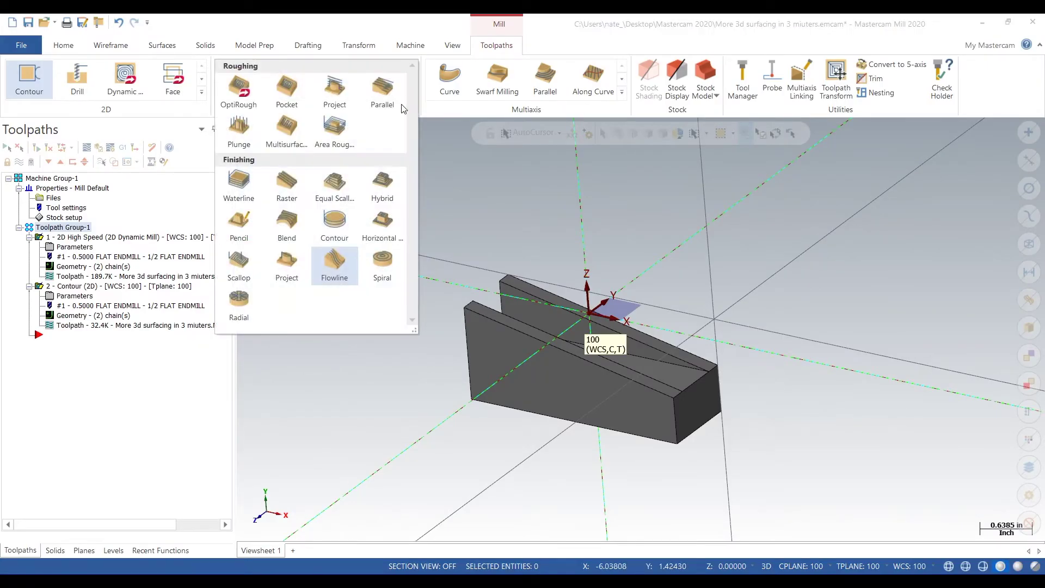
pyautogui.click(329, 255)
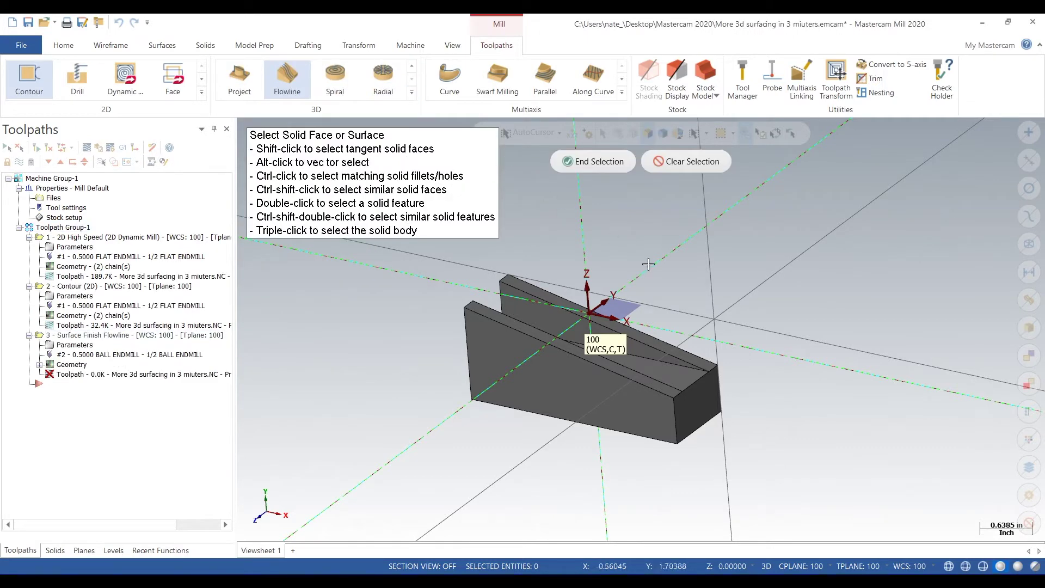
pyautogui.scroll(3, 702, 343)
pyautogui.click(678, 375)
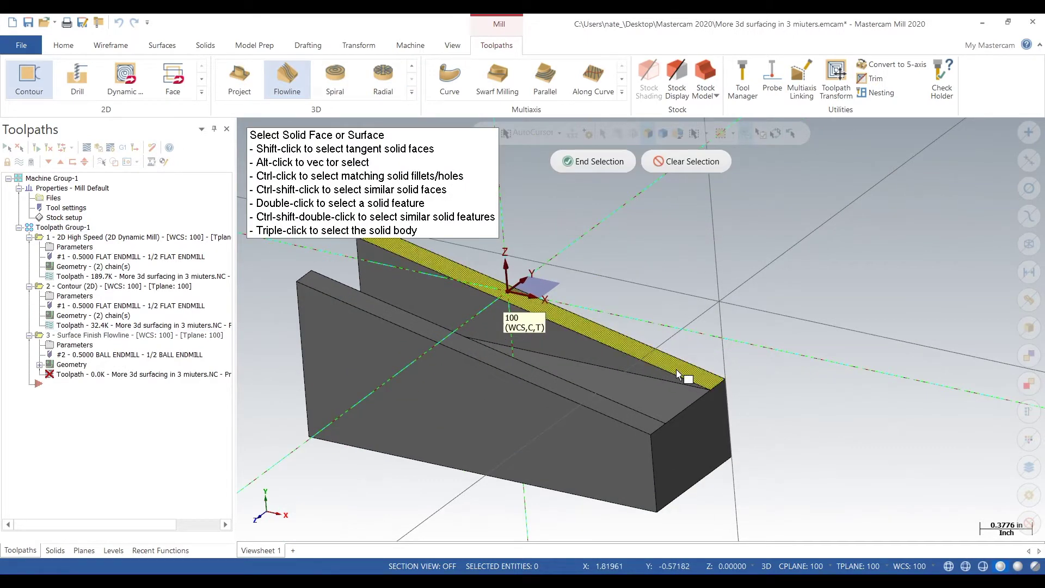
pyautogui.click(553, 385)
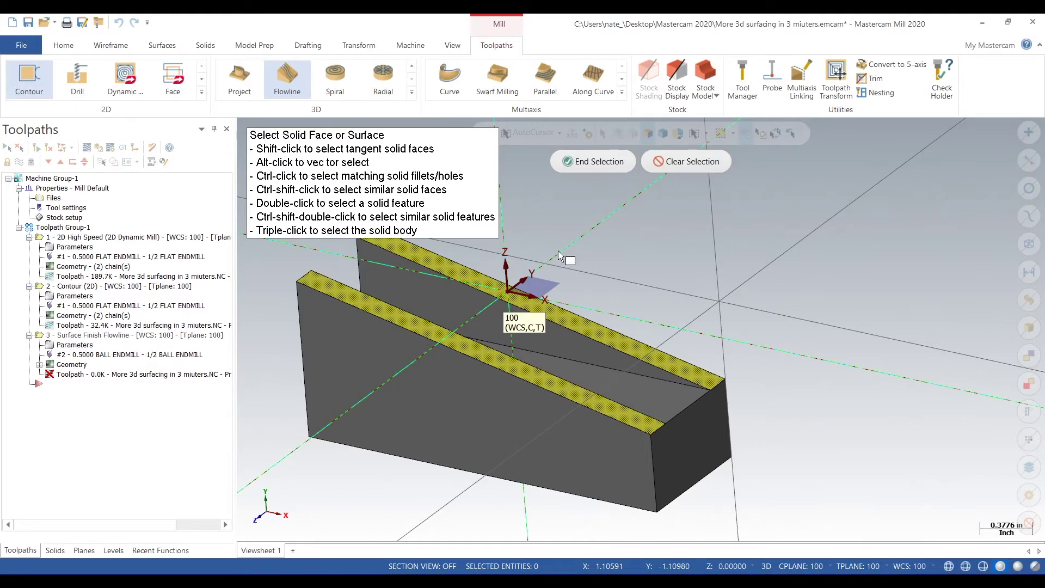
pyautogui.click(581, 162)
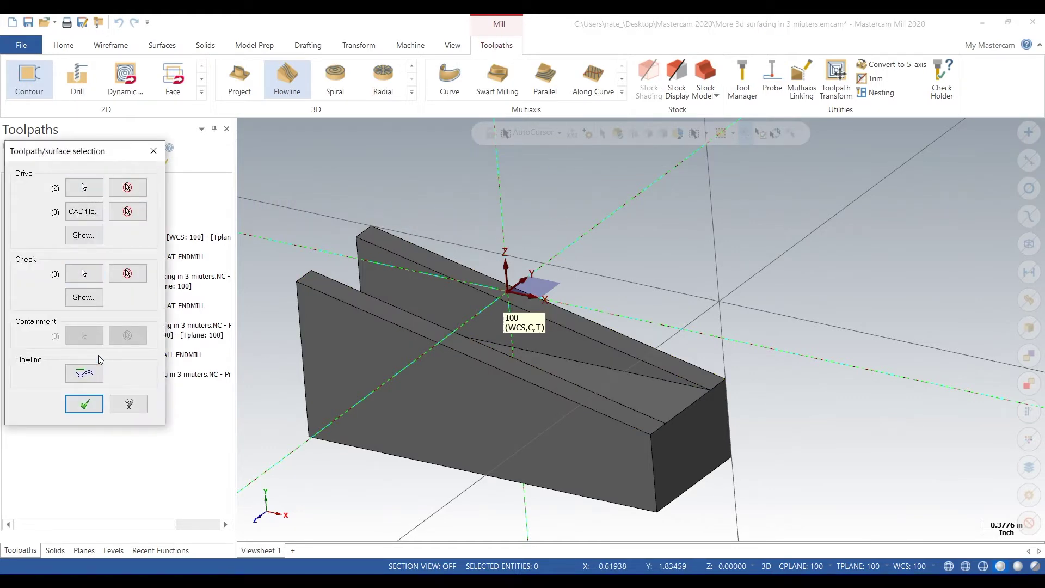
# Step: Flip the flowline cut and step-over directions, move the start corner, and pick the 1/2 bull endmill 0.0313 radius
pyautogui.click(90, 373)
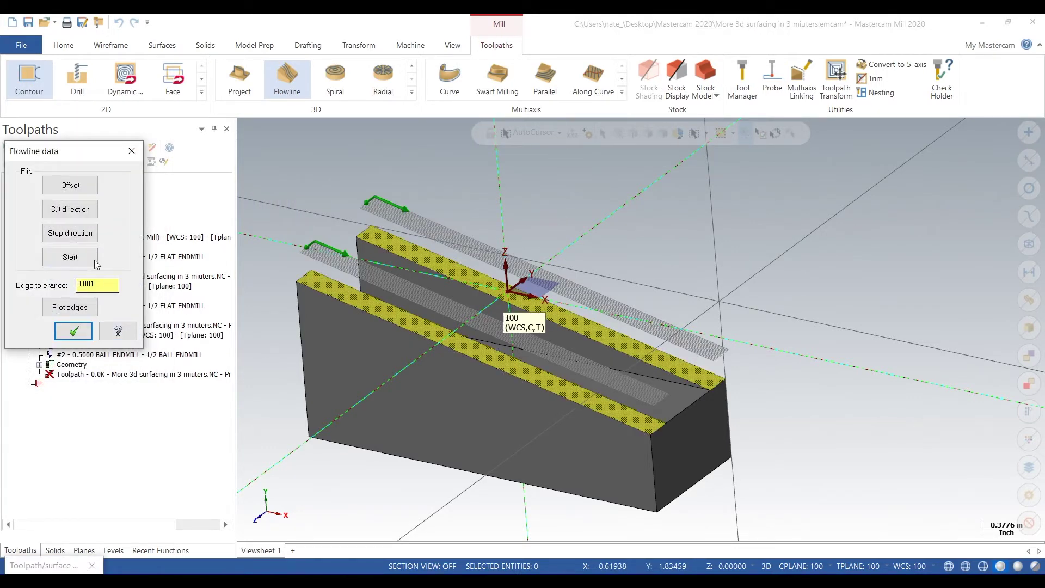
pyautogui.click(86, 215)
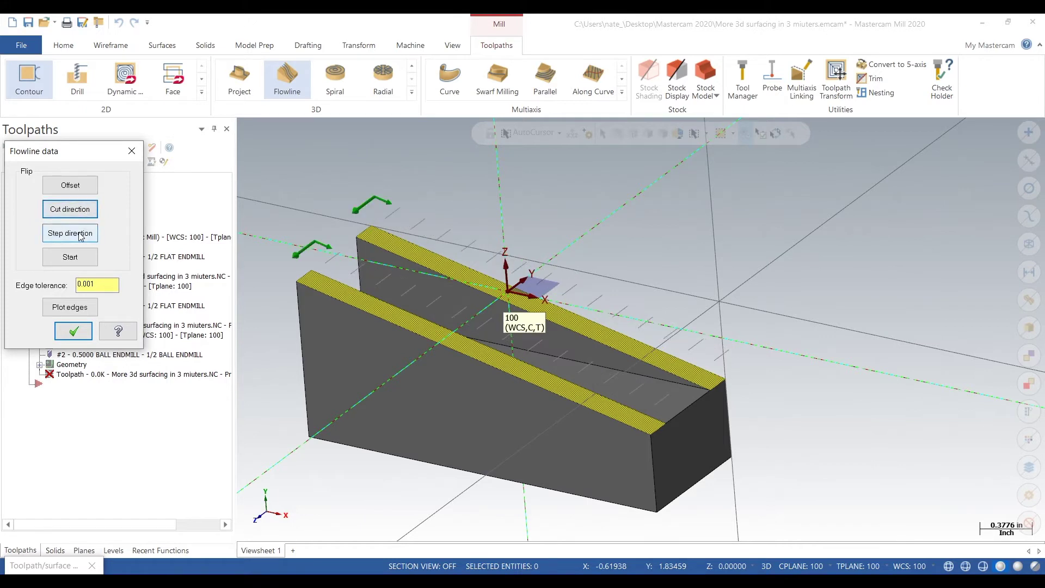
pyautogui.click(80, 235)
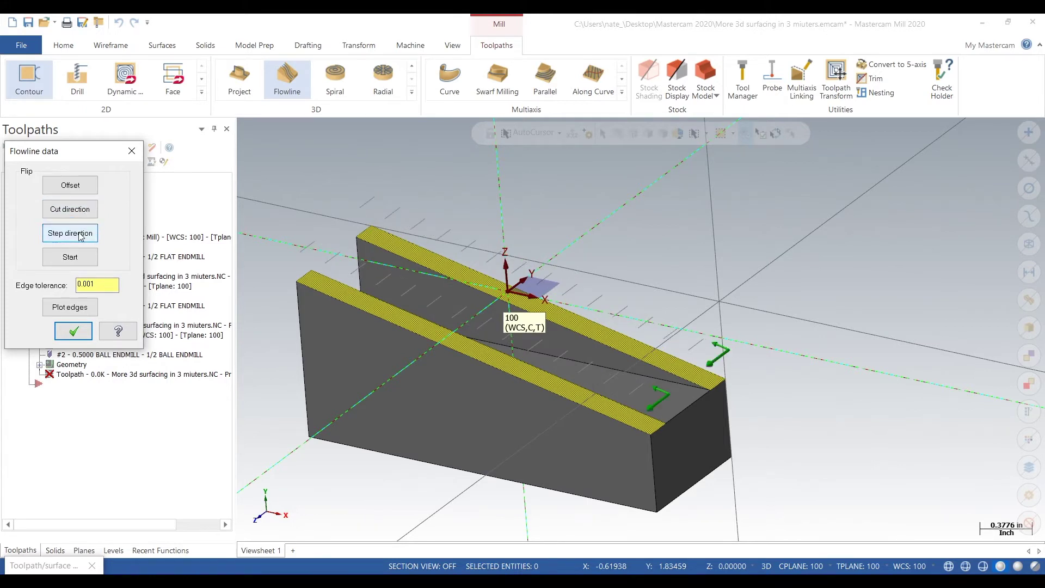
pyautogui.click(78, 259)
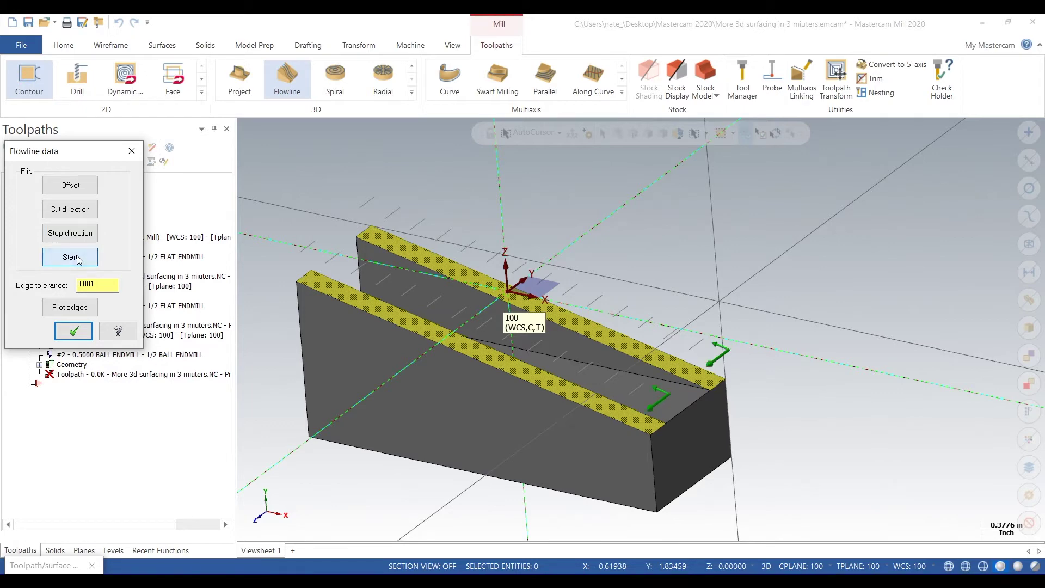
pyautogui.click(74, 330)
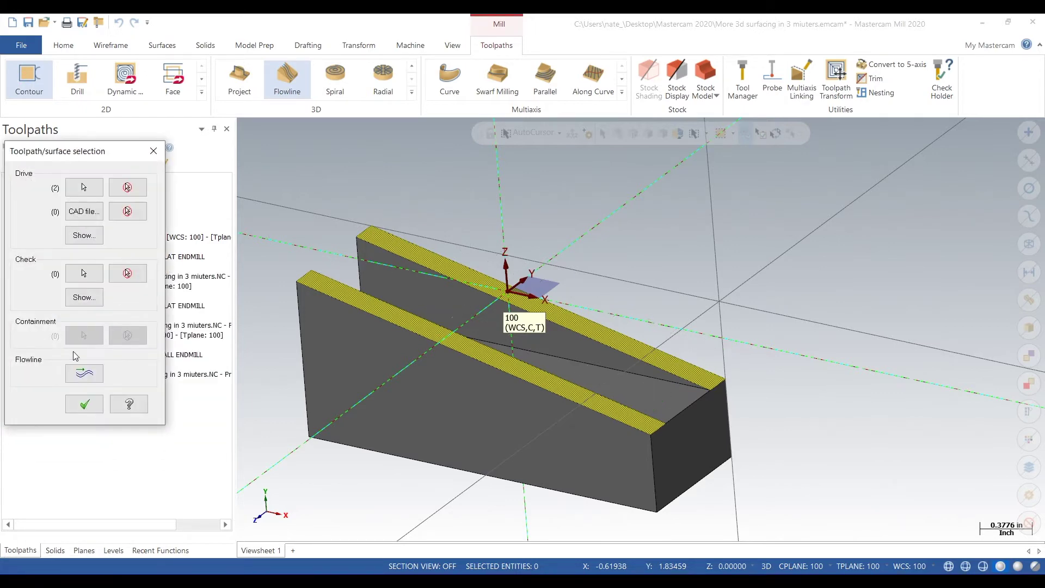
pyautogui.click(84, 405)
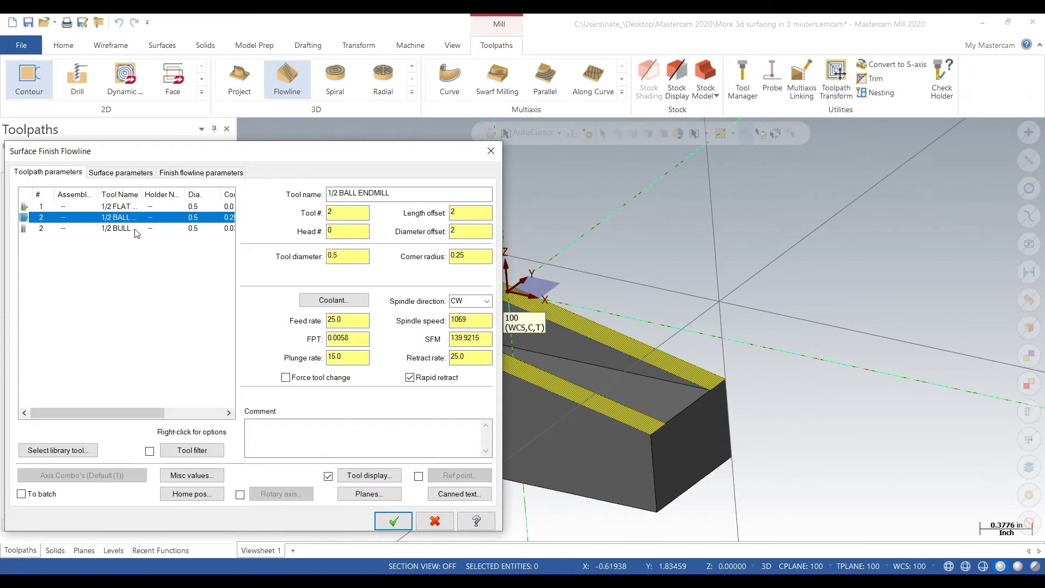
pyautogui.click(117, 229)
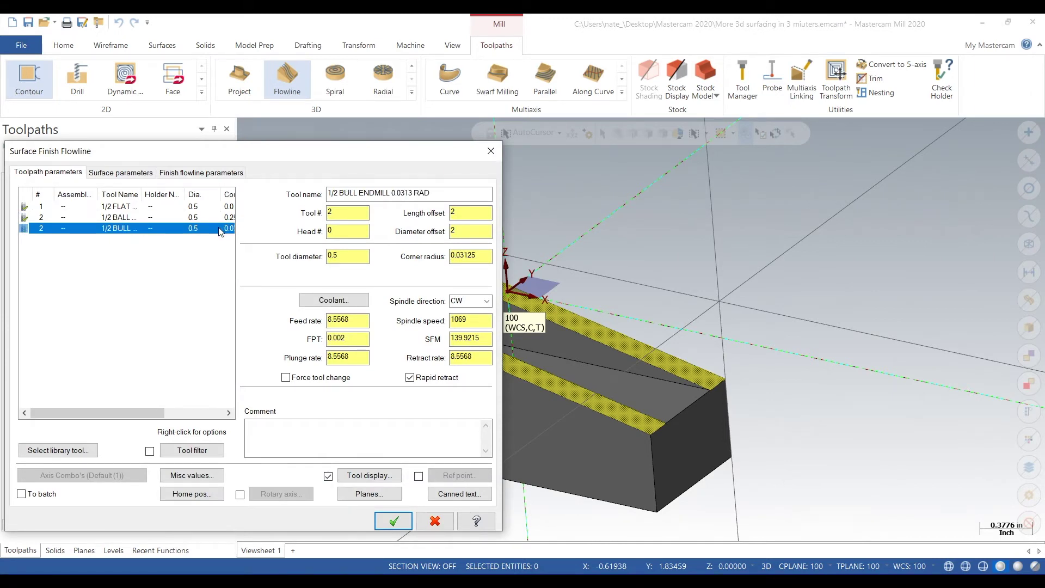
# Step: Enter 0.0108 ipr and 688 RPM in the Iconel calculator, then return to Mastercam's spindle speed field
pyautogui.hotkey('alt', 'Tab')
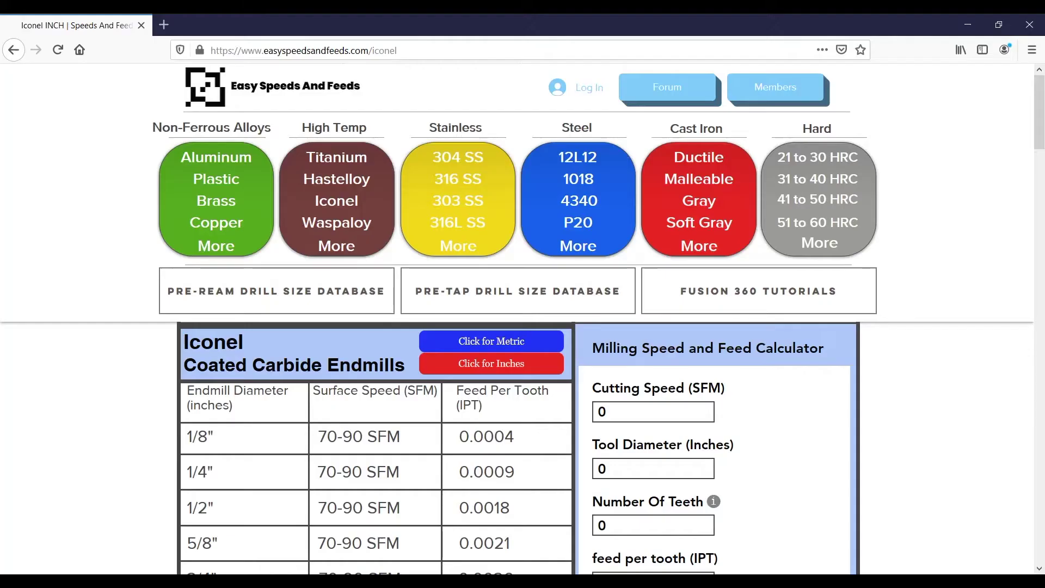
pyautogui.scroll(-3, 579, 433)
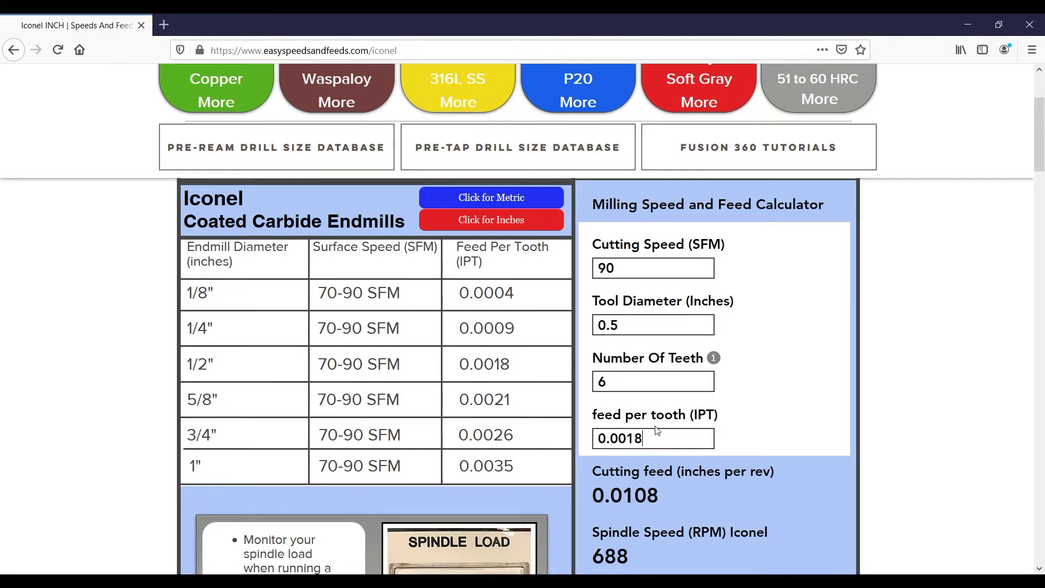
pyautogui.scroll(-3, 656, 430)
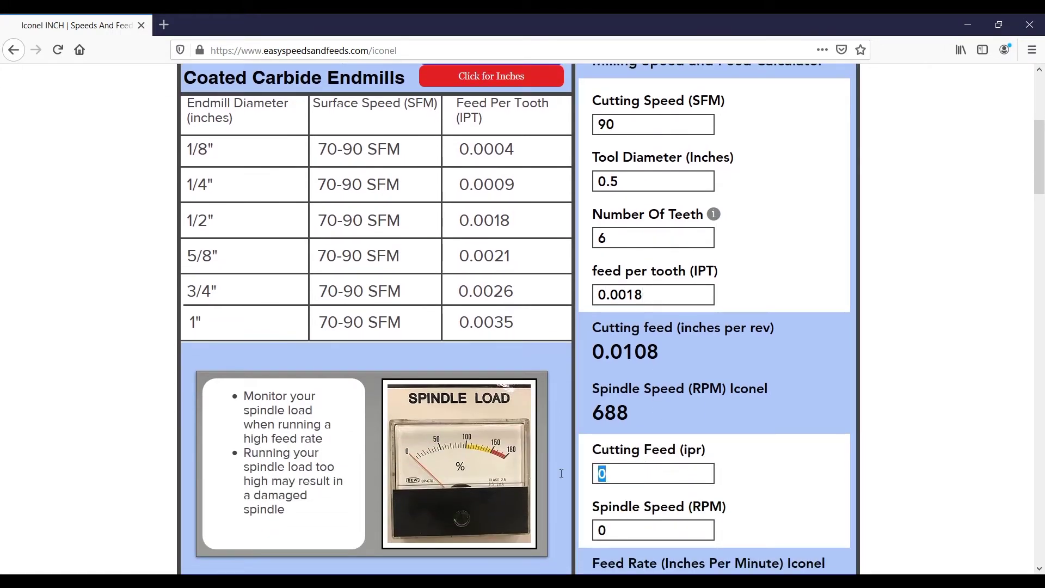
pyautogui.write('0.0108')
pyautogui.click(591, 529)
pyautogui.scroll(-2, 669, 484)
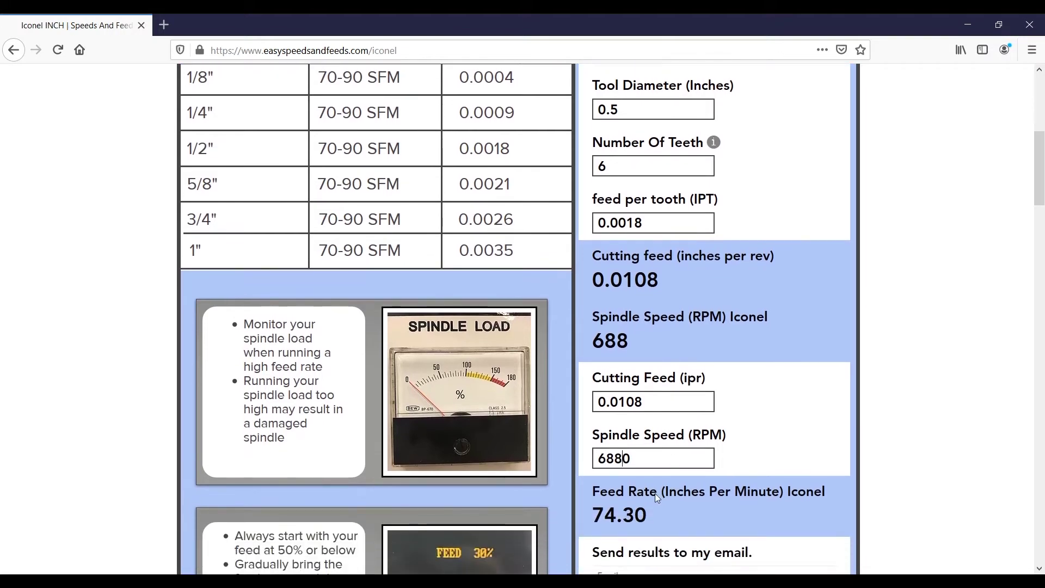
pyautogui.write('688')
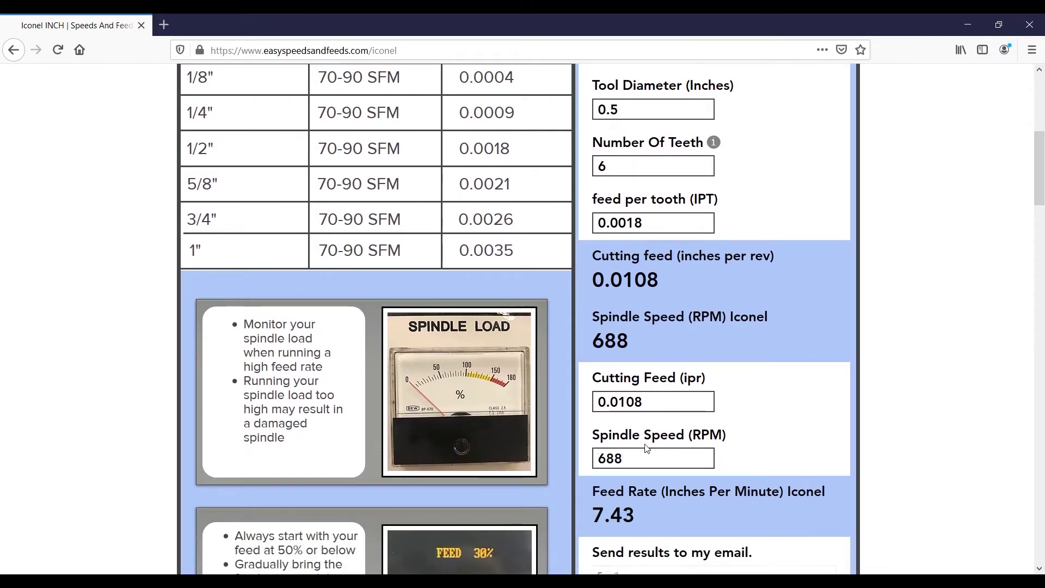
pyautogui.scroll(-2, 646, 448)
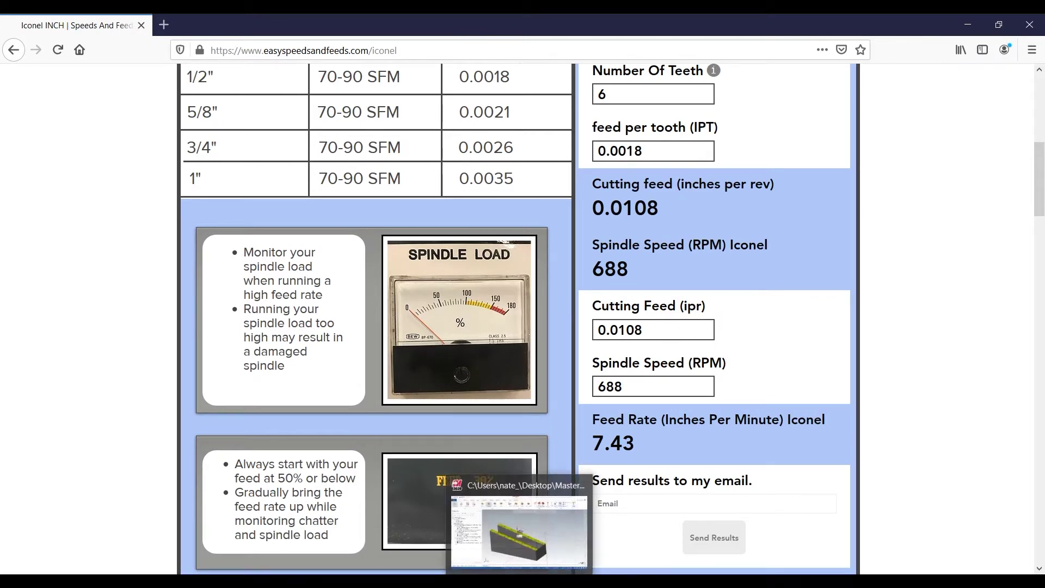
pyautogui.click(537, 530)
pyautogui.moveTo(467, 319); pyautogui.dragTo(451, 321)
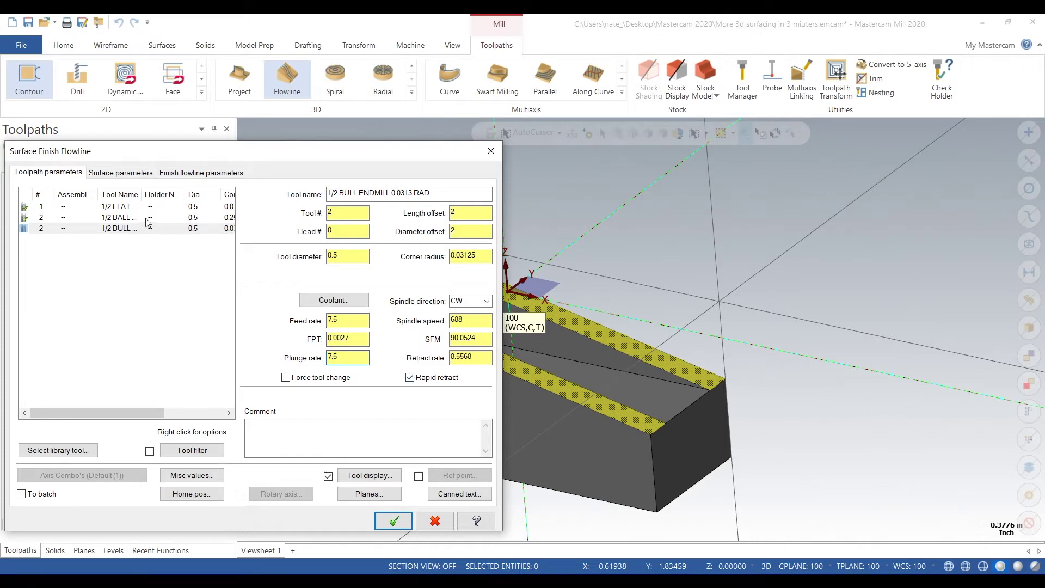
# Step: Set the flowline stepover to distance 0.005 with One way cutting, review gap settings, and accept
pyautogui.click(121, 172)
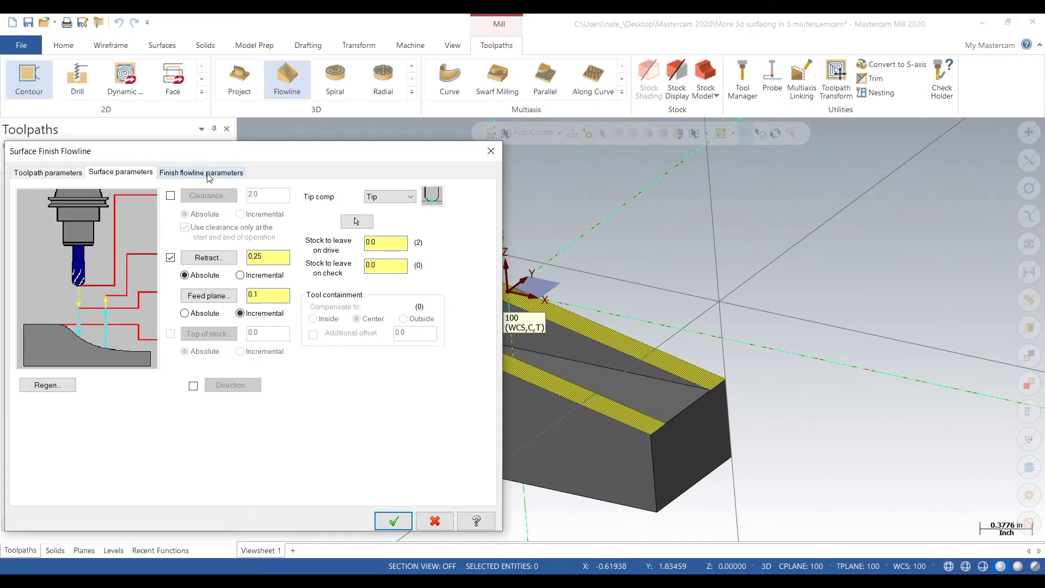
pyautogui.click(215, 173)
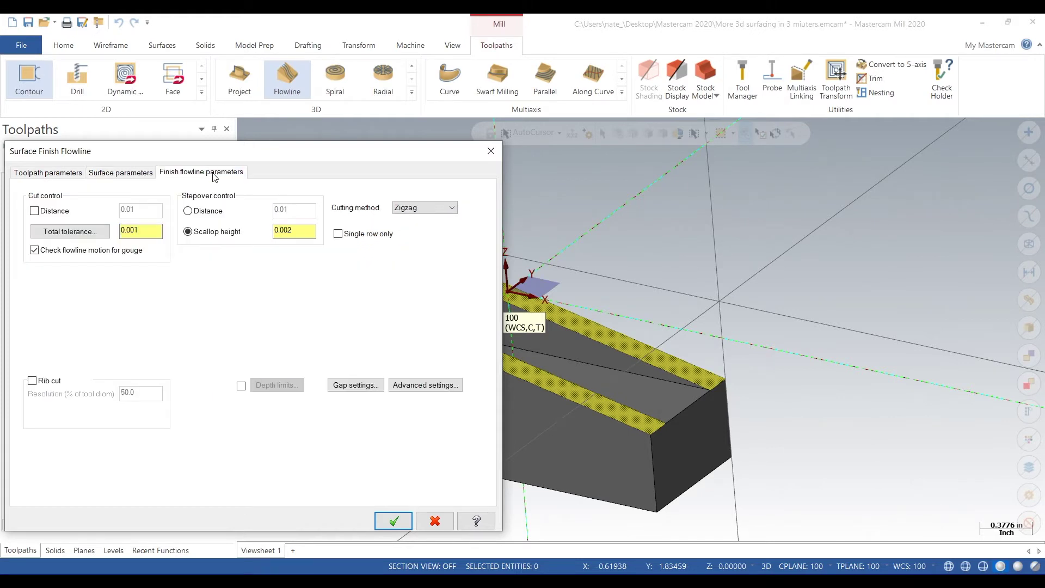
pyautogui.click(188, 212)
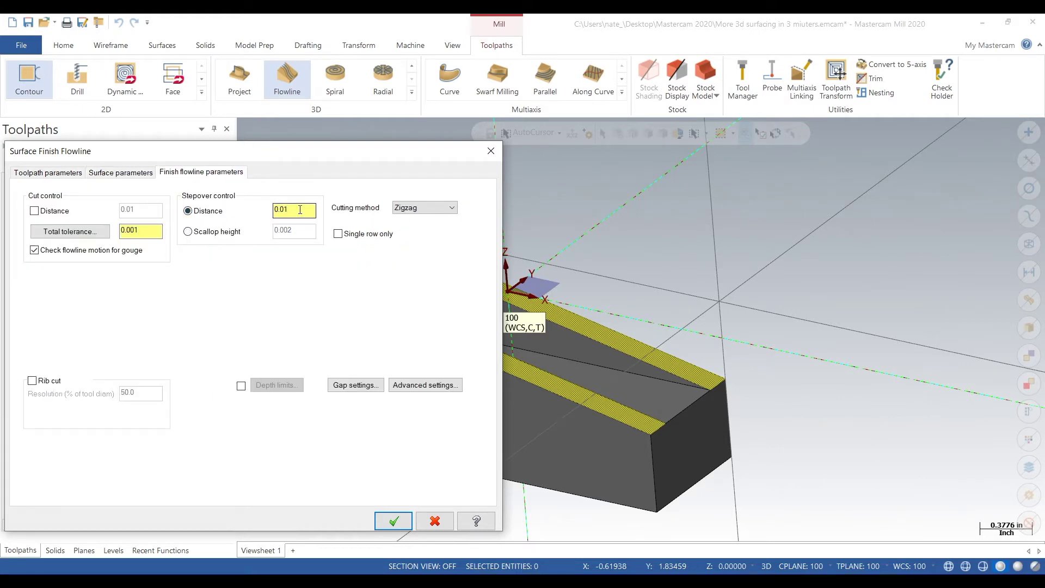
pyautogui.click(422, 206)
pyautogui.click(420, 228)
pyautogui.click(356, 386)
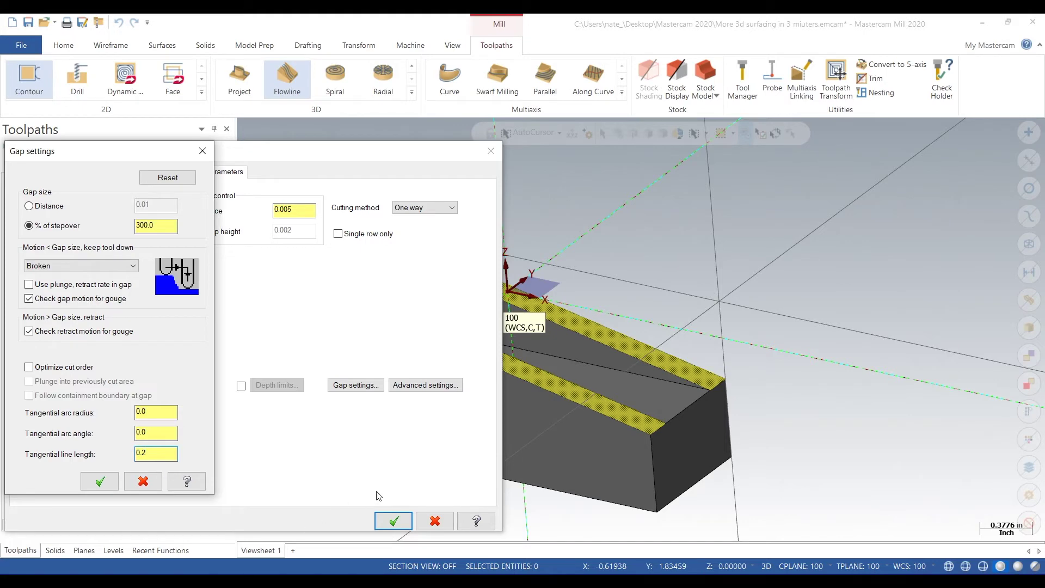
pyautogui.click(100, 481)
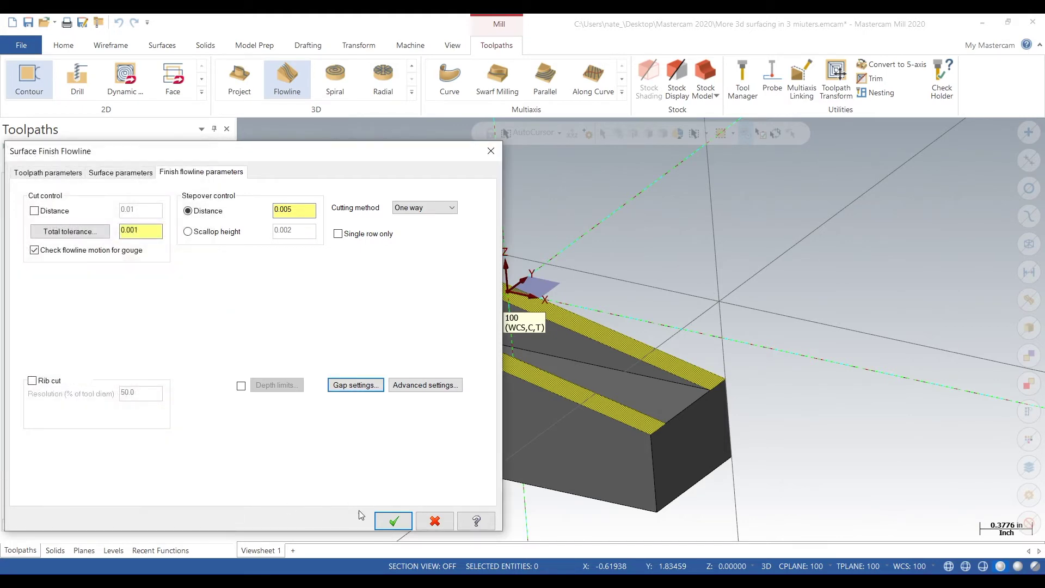
pyautogui.click(394, 524)
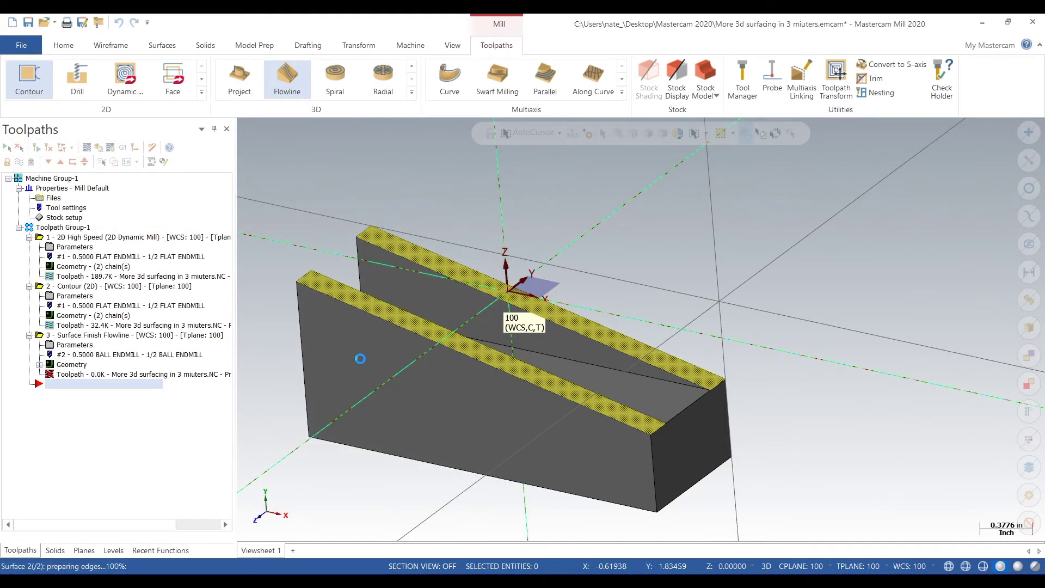
# Step: Backplot the flowline passes from Top (WCS) view, then load all three operations into Simulator for verification
pyautogui.hotkey('alt', 'b')
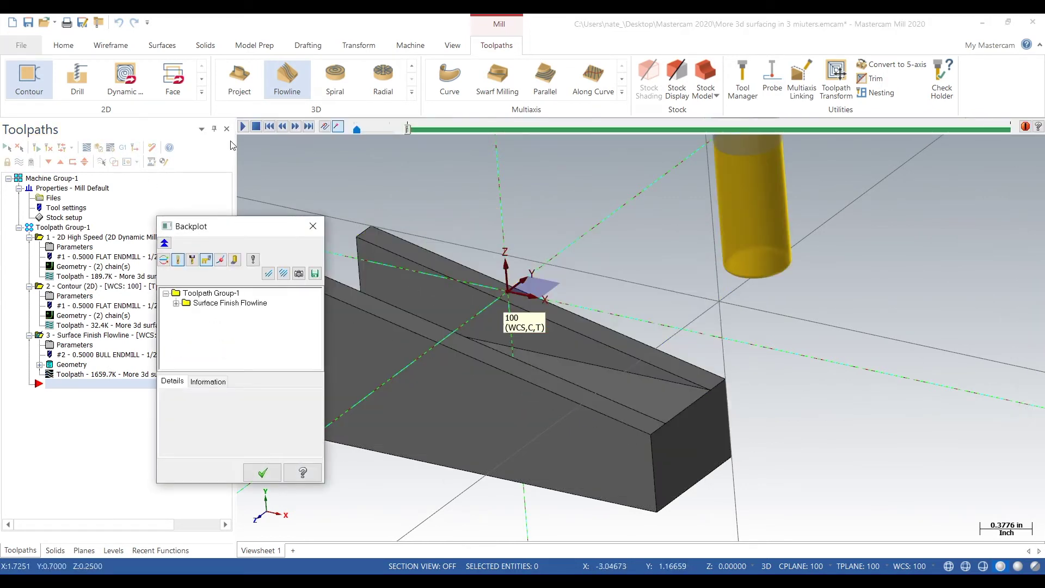
pyautogui.moveTo(326, 218); pyautogui.dragTo(600, 351, button='middle')
pyautogui.rightClick(600, 351)
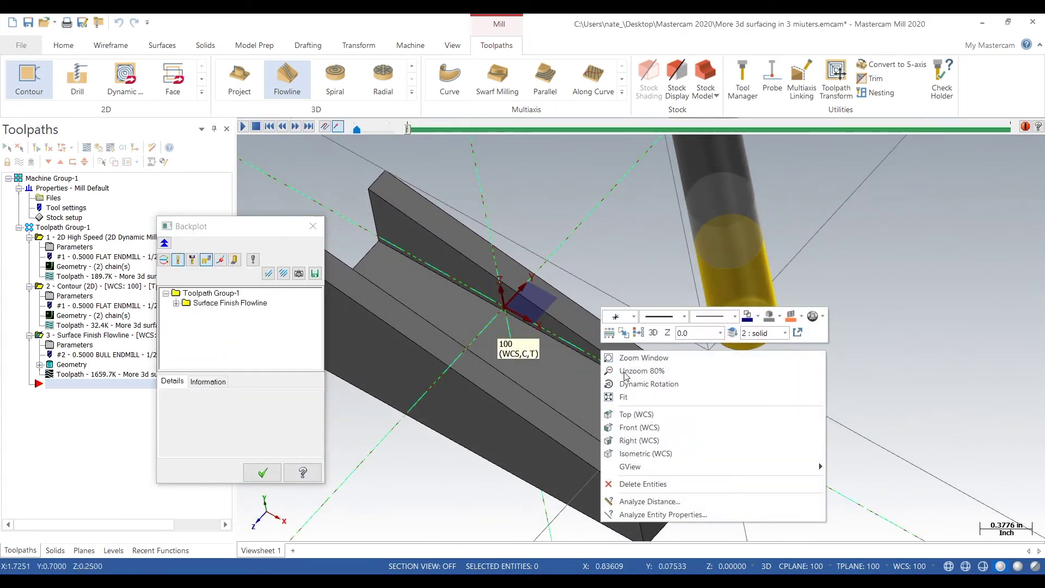
pyautogui.click(630, 415)
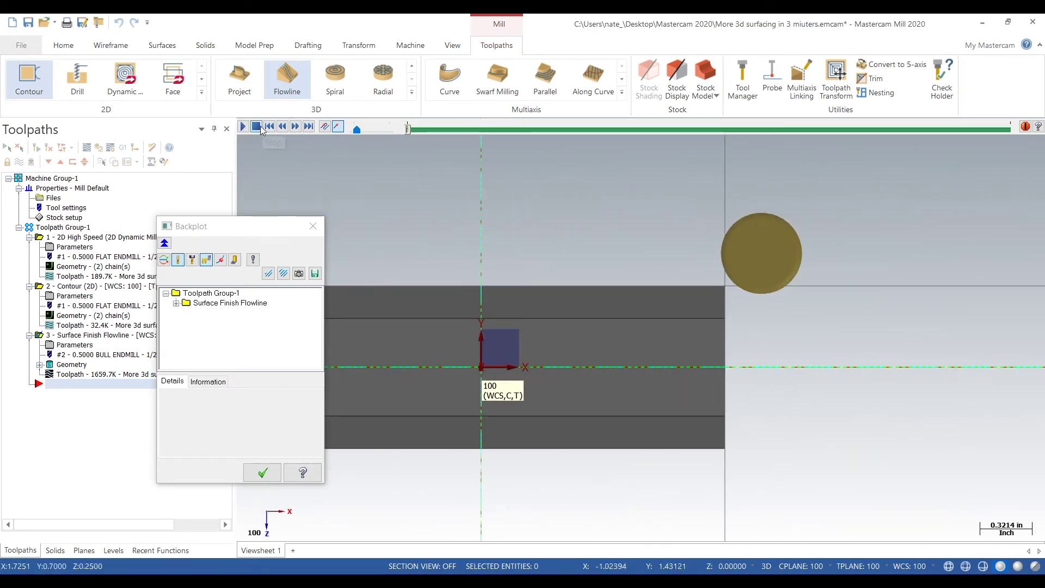
pyautogui.click(243, 127)
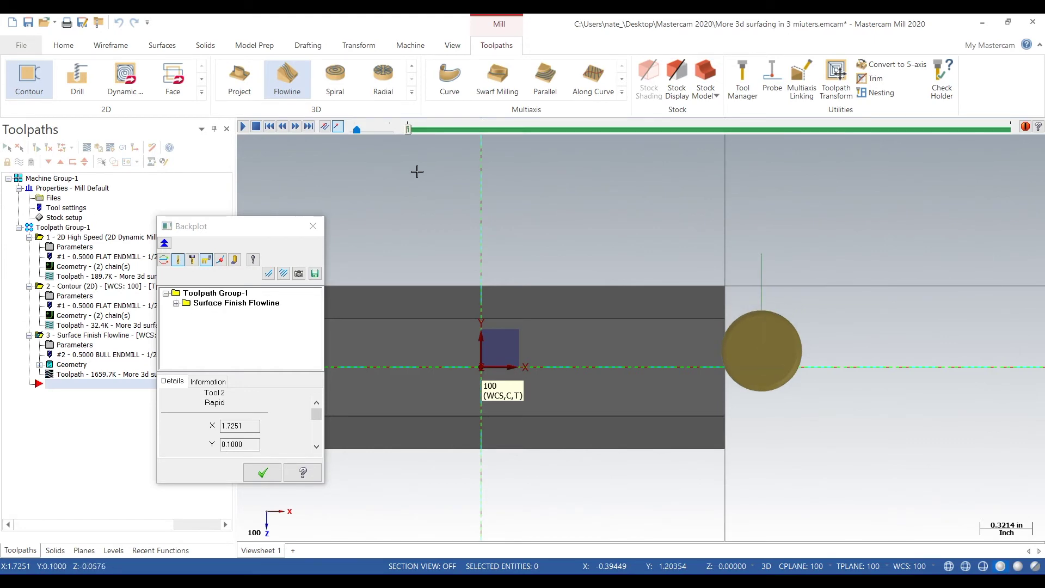
pyautogui.moveTo(562, 266); pyautogui.dragTo(692, 280, button='middle')
pyautogui.scroll(-1, 692, 280)
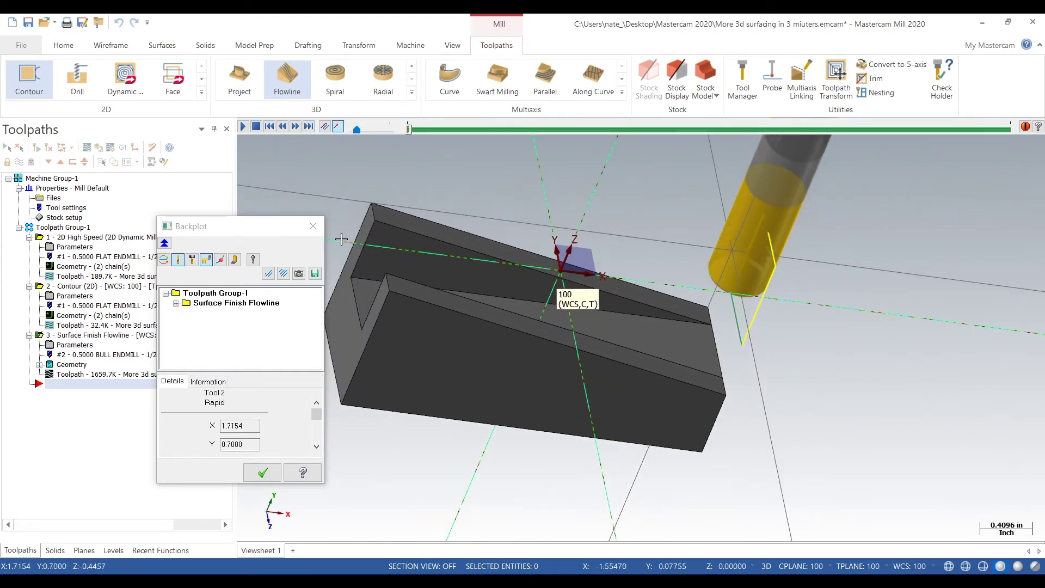
pyautogui.click(316, 226)
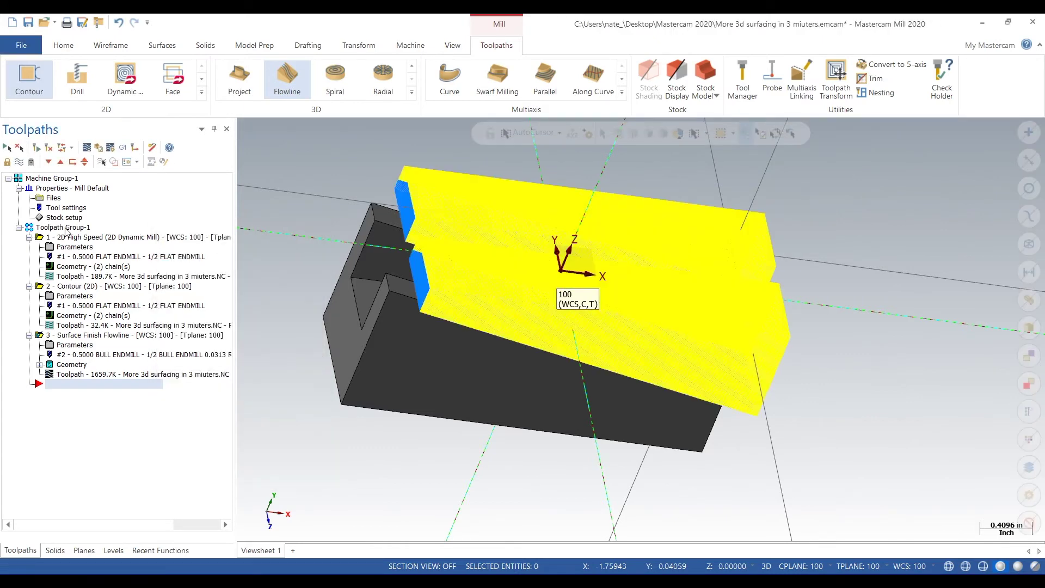
pyautogui.click(66, 228)
pyautogui.click(99, 149)
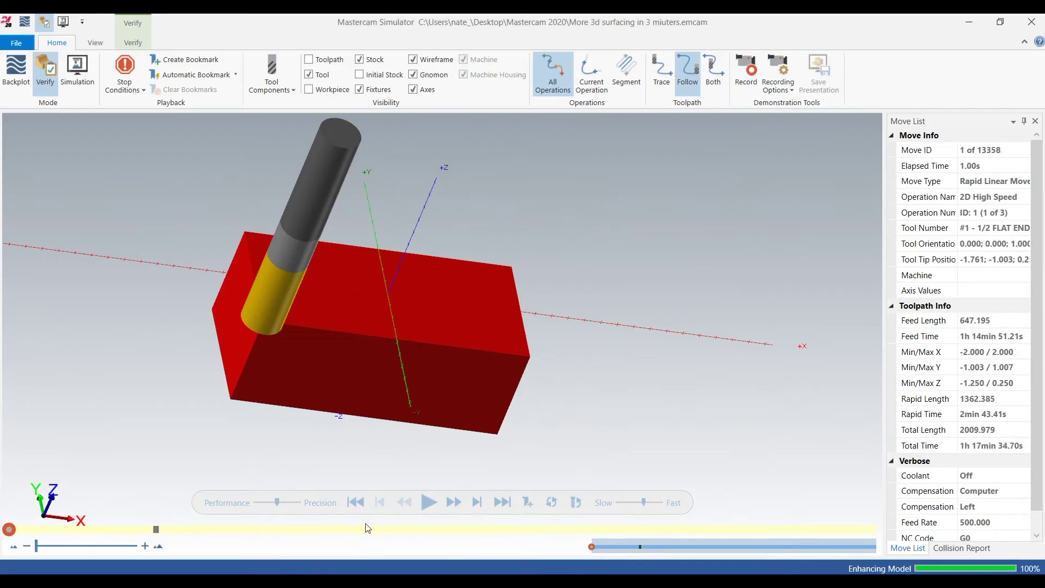
# Step: Play verification of all three operations, slowing the speed as the flowline finish begins
pyautogui.click(429, 501)
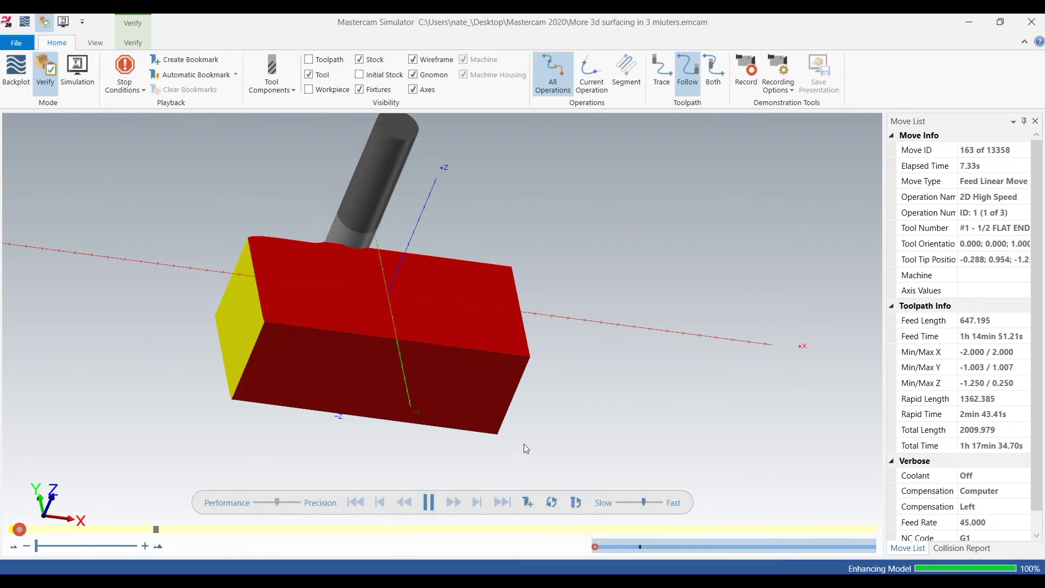
pyautogui.moveTo(543, 426); pyautogui.dragTo(531, 425, button='middle')
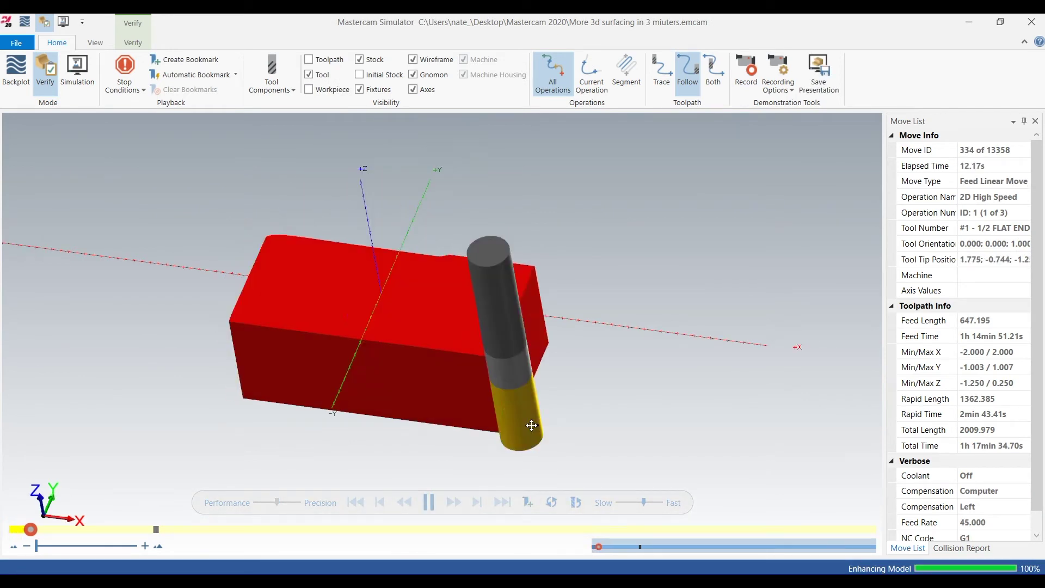
pyautogui.click(627, 502)
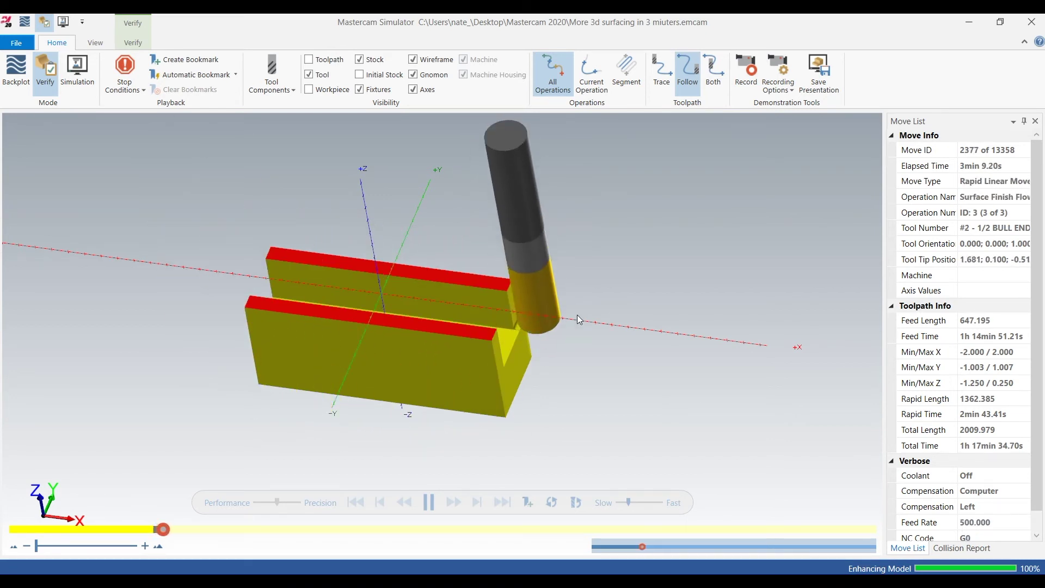
# Step: Speed up playback to final move 13358 and inspect the smoothed sloped faces
pyautogui.scroll(2, 563, 308)
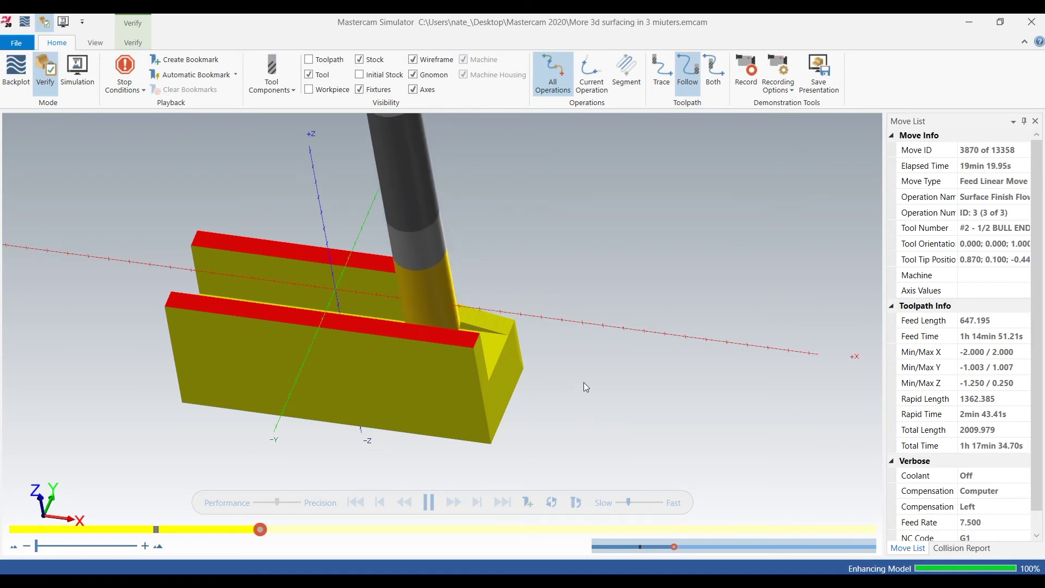
pyautogui.moveTo(584, 382); pyautogui.dragTo(210, 268, button='middle')
pyautogui.scroll(2, 435, 381)
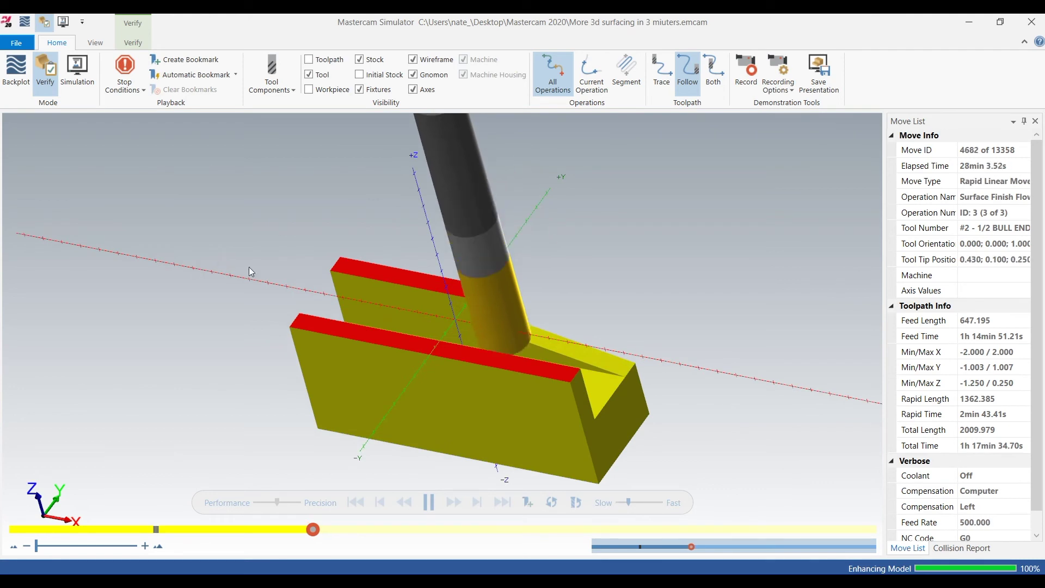
pyautogui.click(642, 502)
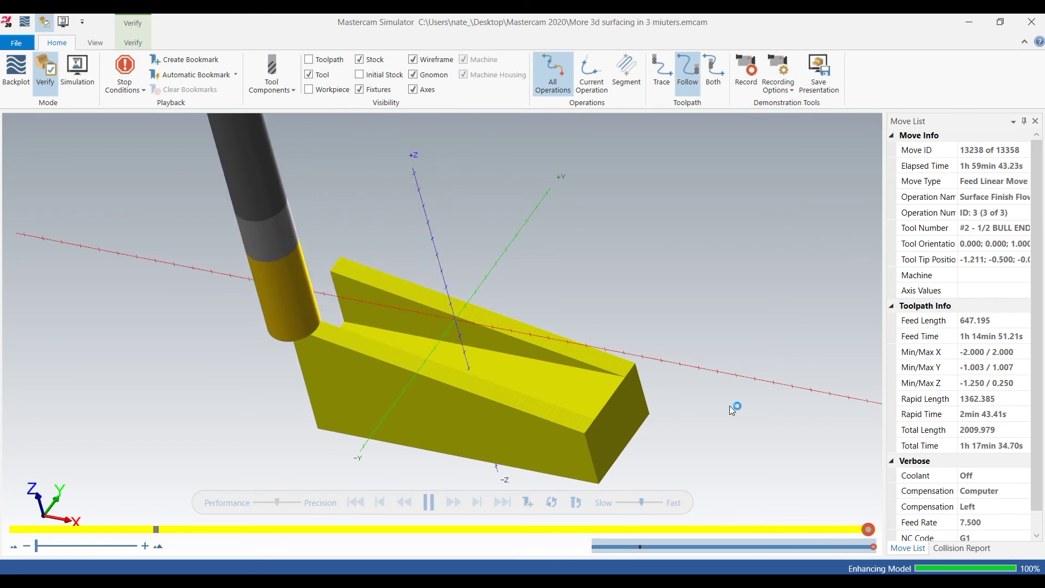
pyautogui.moveTo(729, 406)
pyautogui.mouseDown(button='middle')
pyautogui.moveTo(750, 394)
pyautogui.moveTo(719, 396)
pyautogui.mouseUp(button='middle')
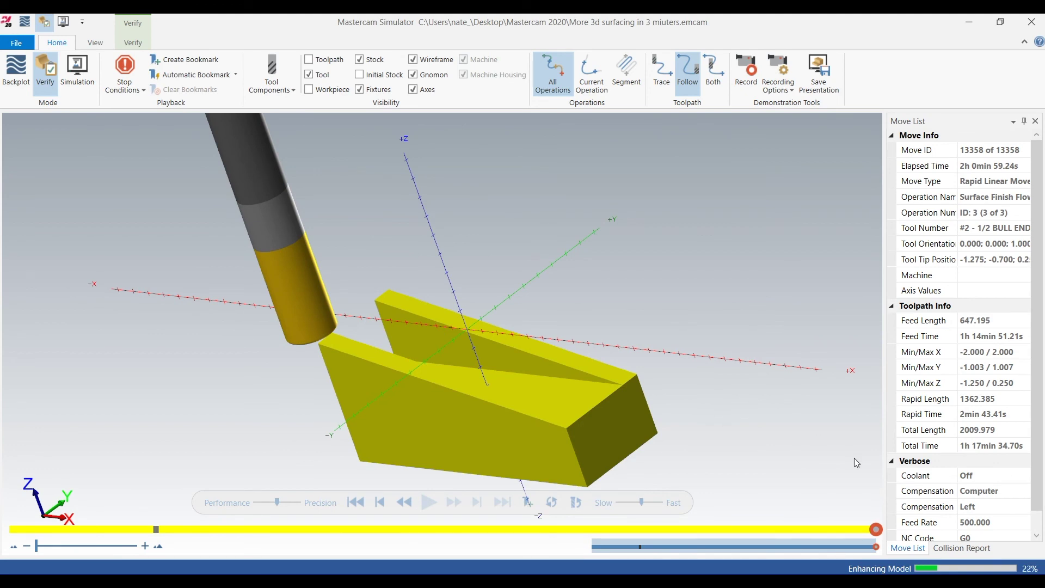